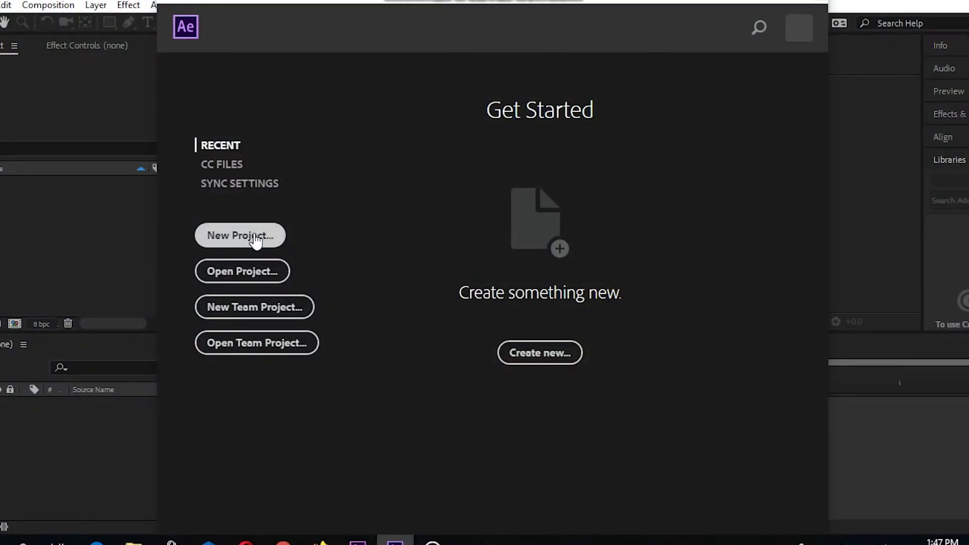
Start a new empty project from Get Started and look over the extra workspace choices.
click(253, 233)
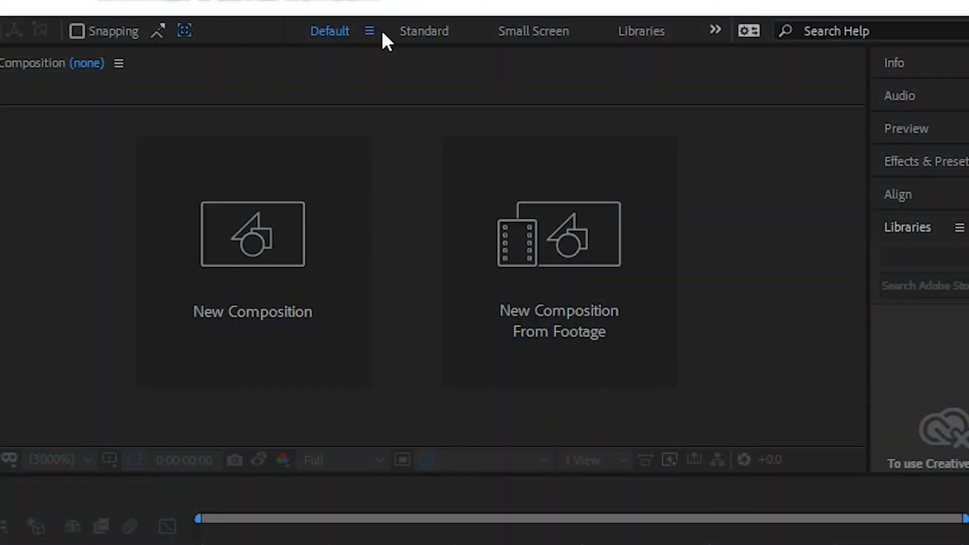
click(715, 30)
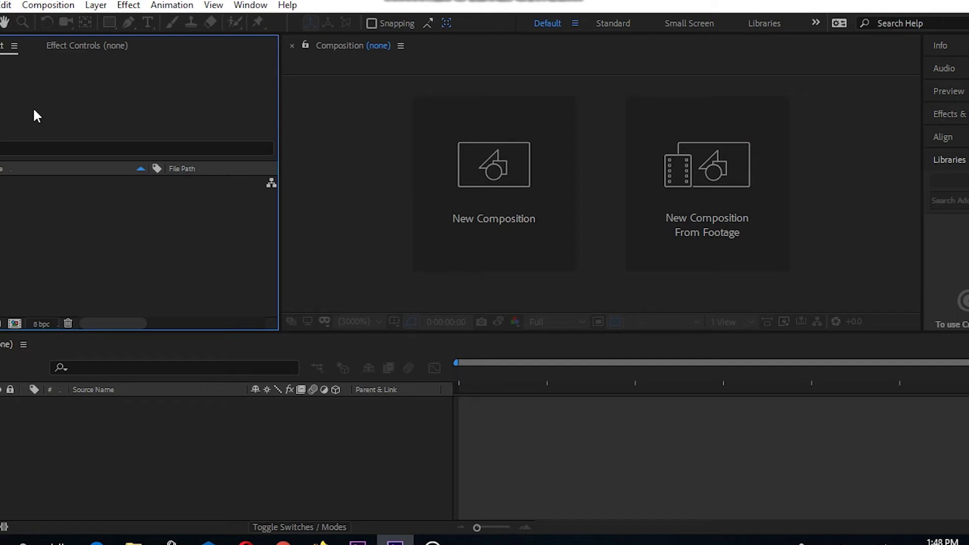
Focus the Composition, Timeline, Libraries and Info panels in turn, ending in the File menu.
click(454, 69)
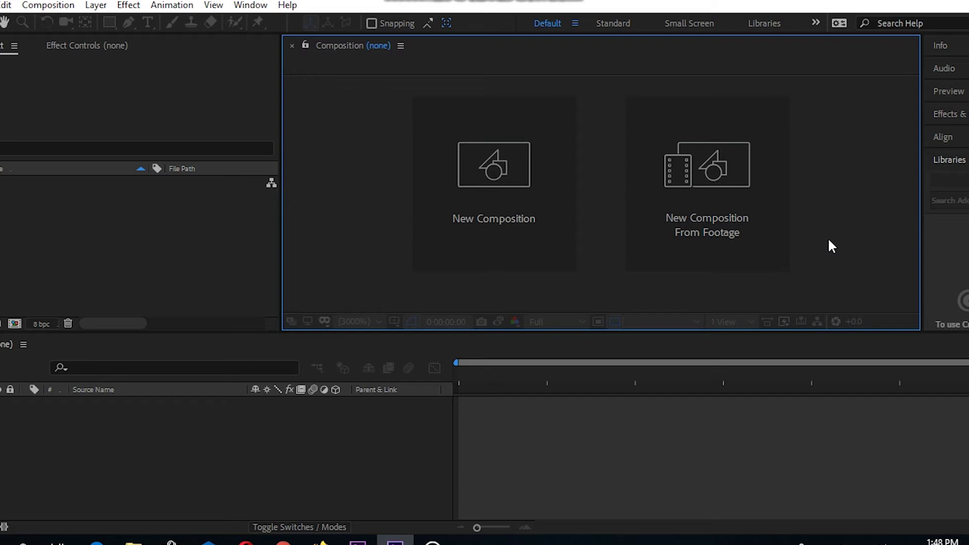
click(229, 428)
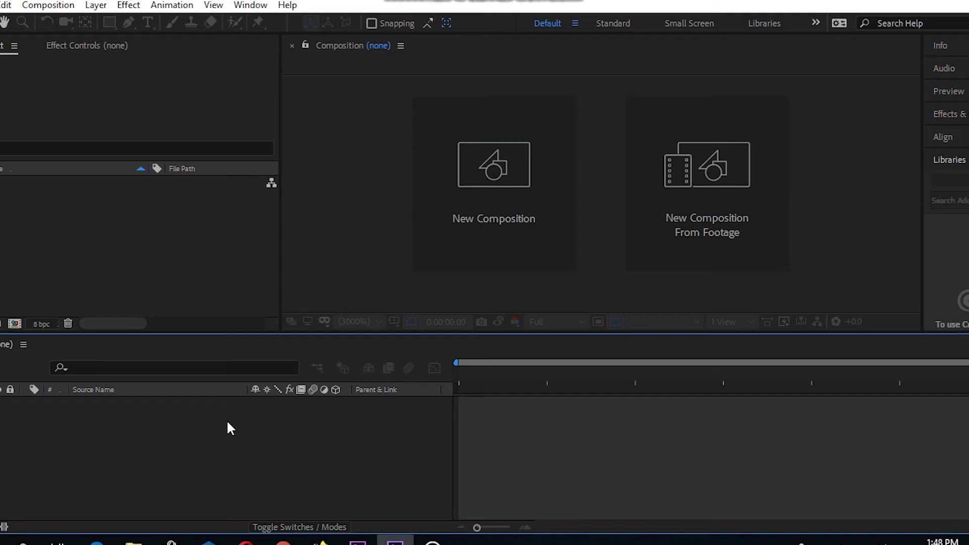
click(944, 263)
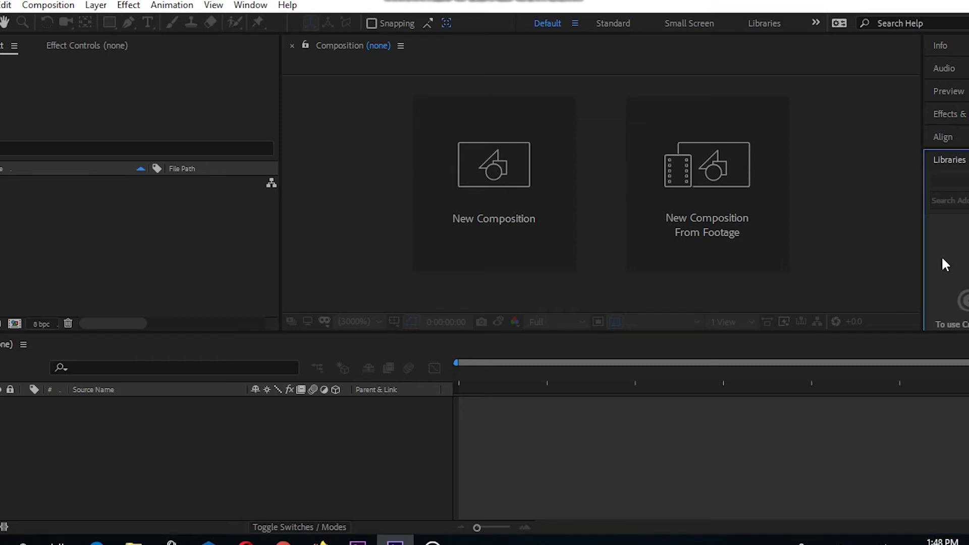
click(967, 50)
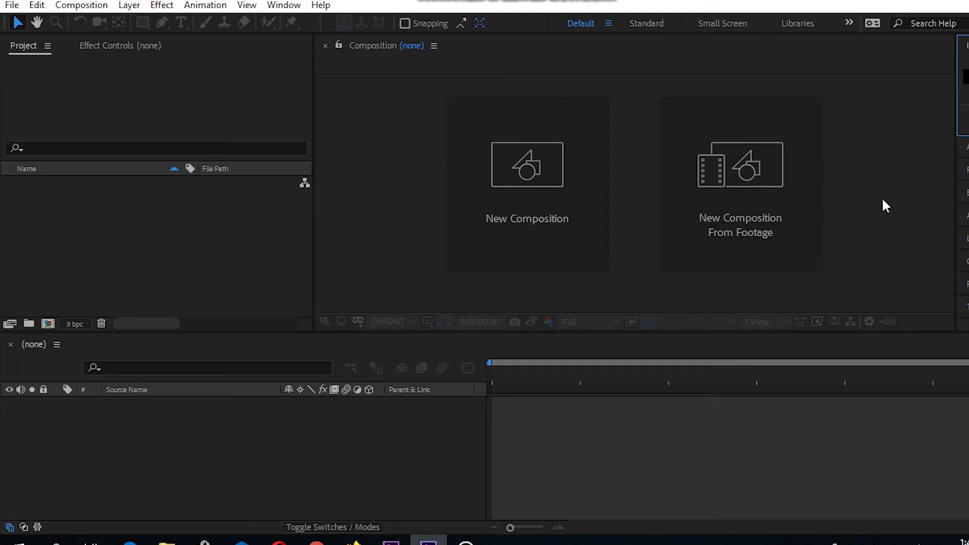
click(11, 7)
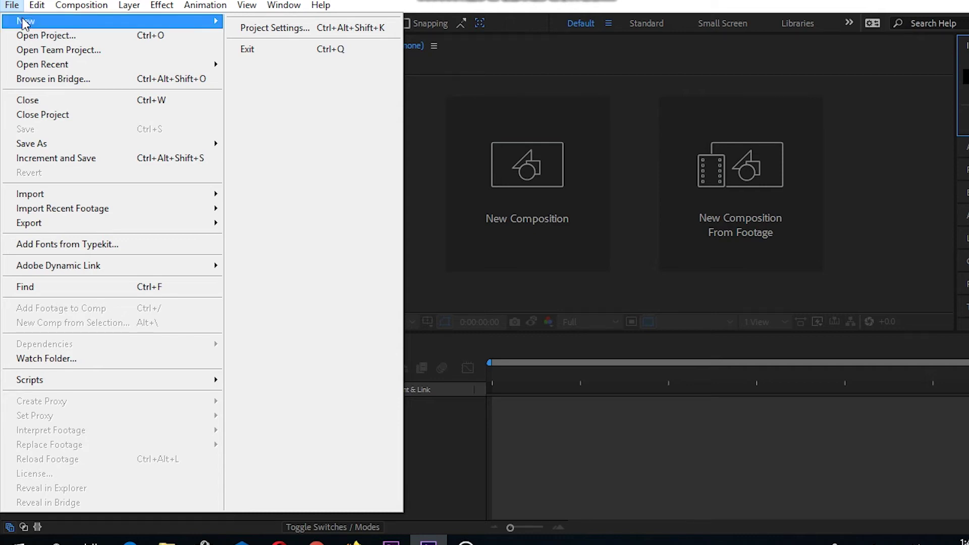
Browse the File menu's New, Open Recent, Save As, Import and Export submenus.
mouse_move(25, 22)
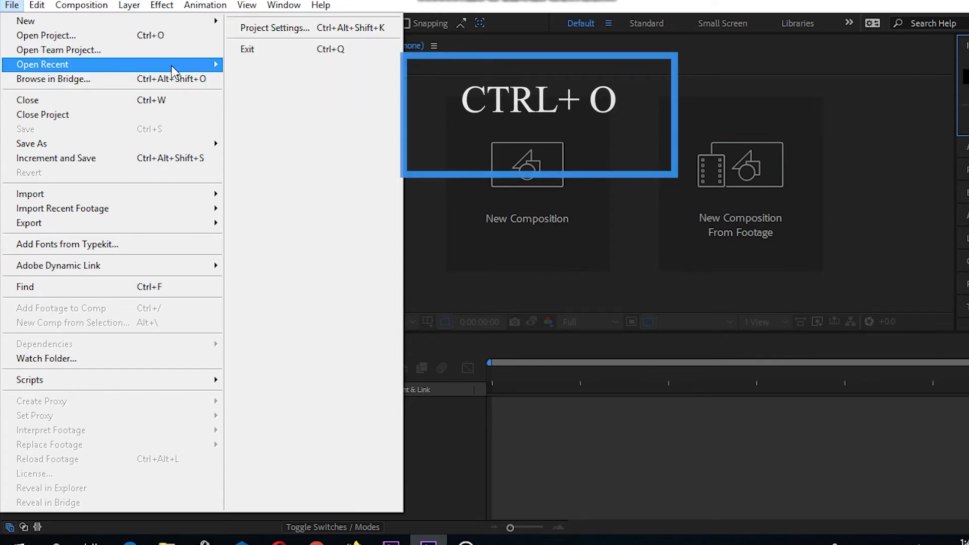
mouse_move(171, 65)
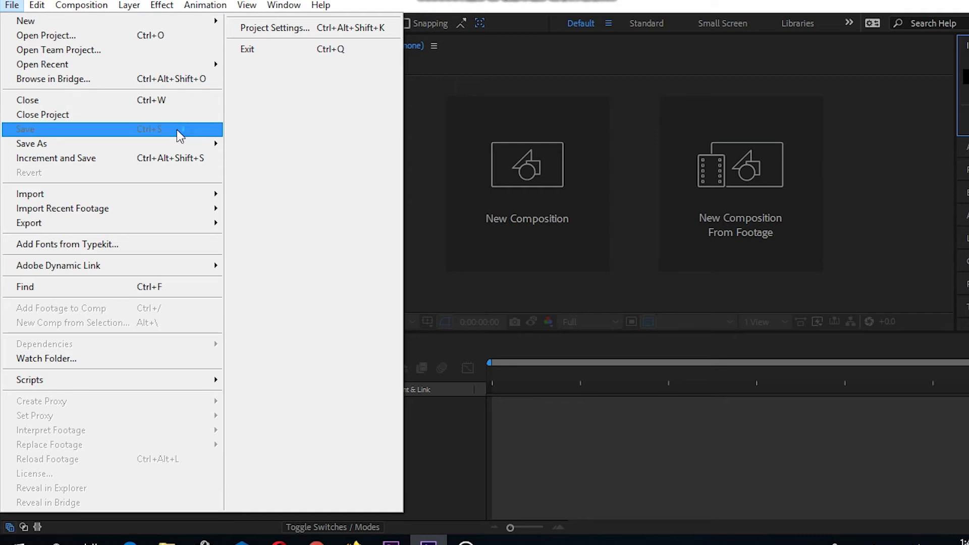
mouse_move(177, 141)
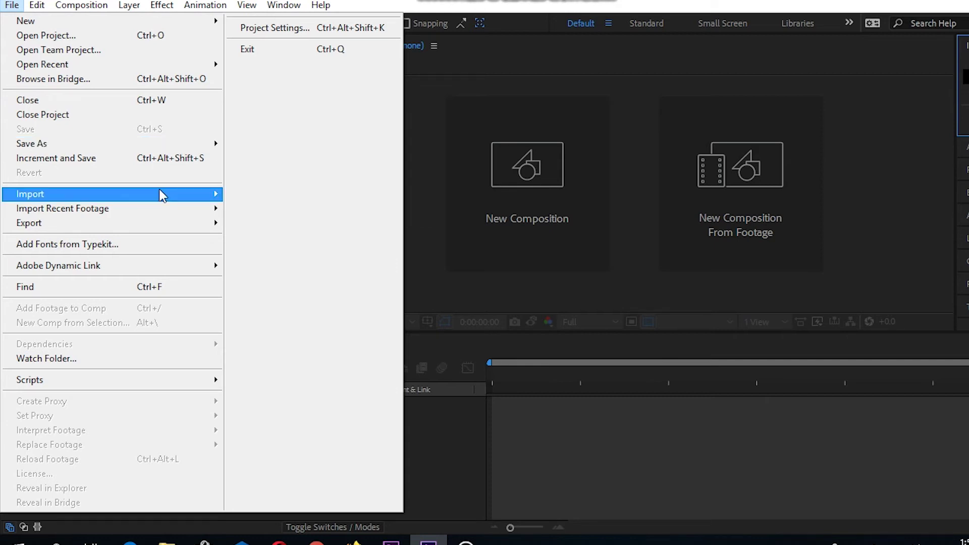
mouse_move(159, 191)
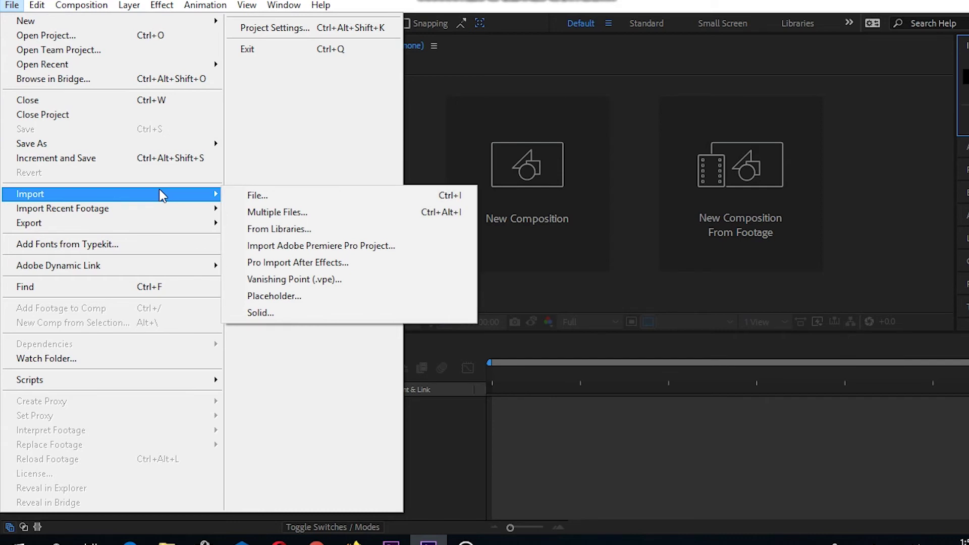
mouse_move(143, 231)
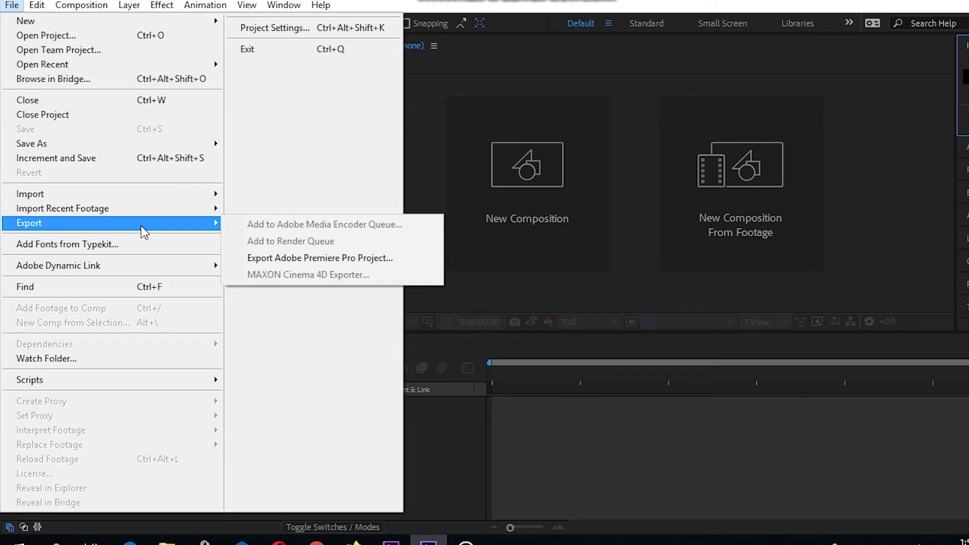
Revisit the File menu, browse Edit's Templates and Preferences, then glance at the Effect categories.
mouse_move(283, 5)
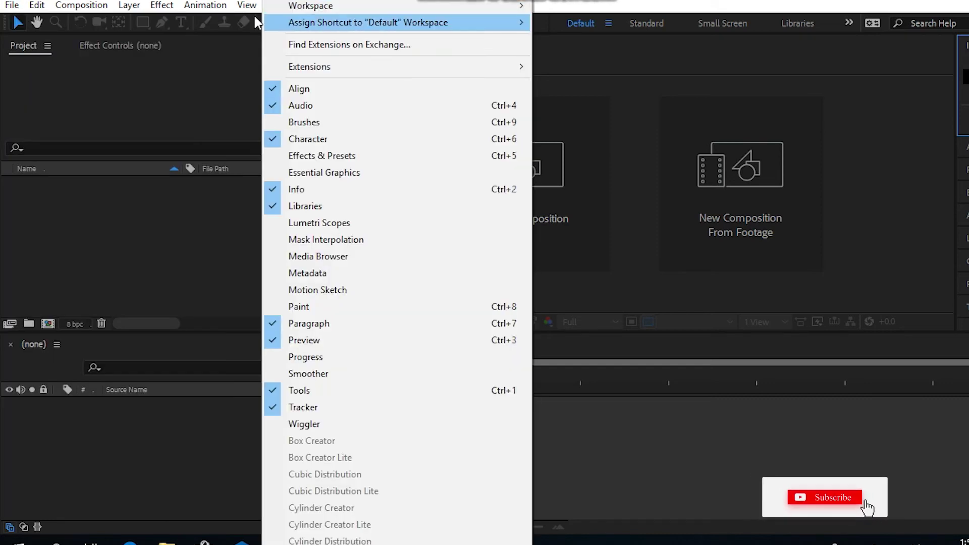
click(37, 6)
click(11, 6)
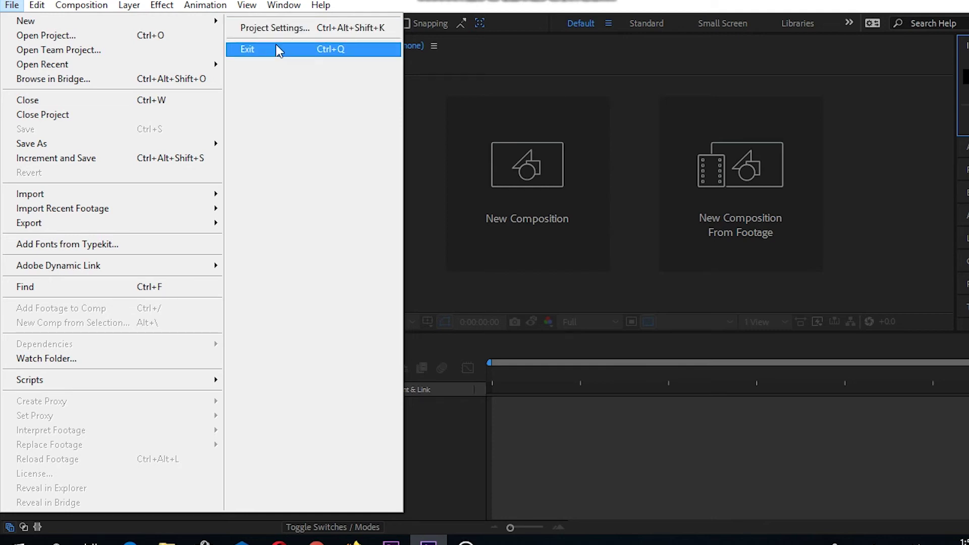
click(114, 8)
click(38, 5)
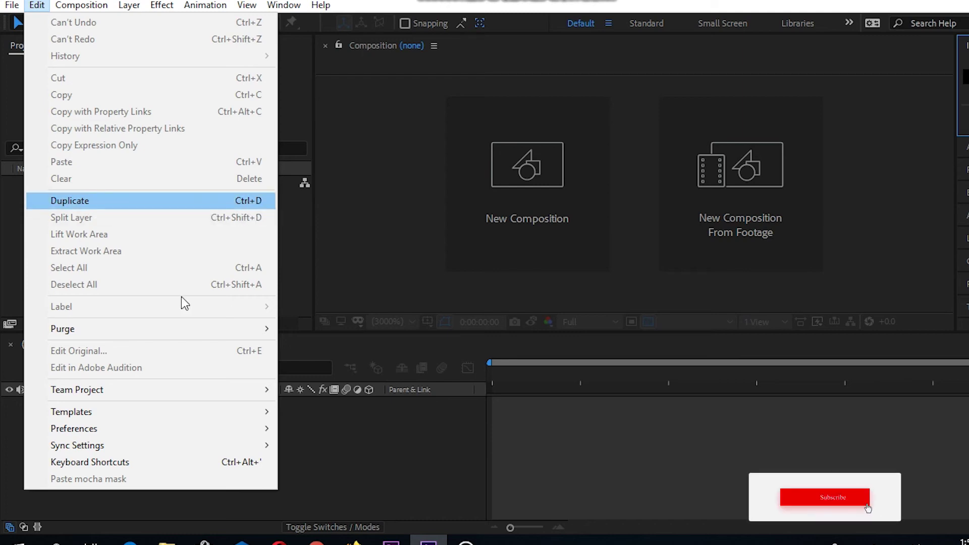
mouse_move(162, 408)
mouse_move(144, 440)
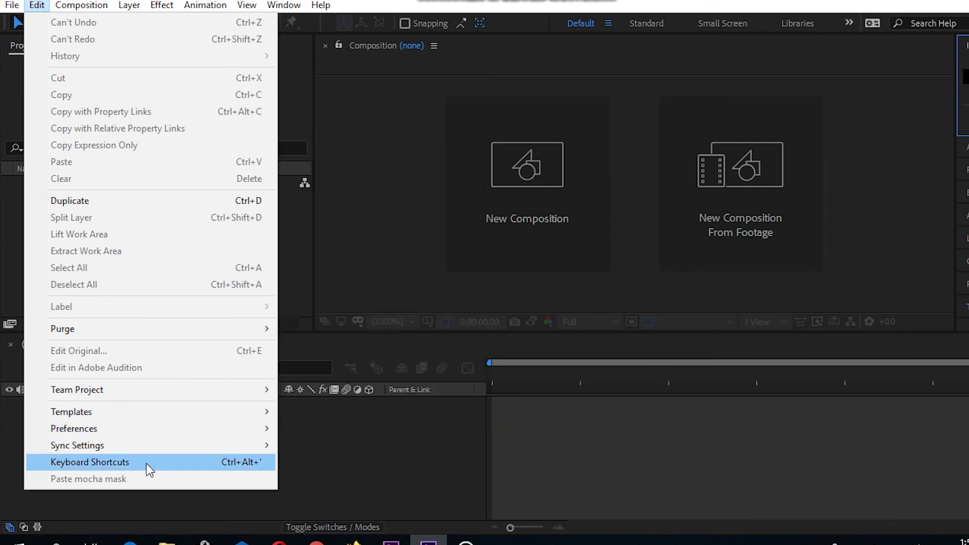
mouse_move(168, 8)
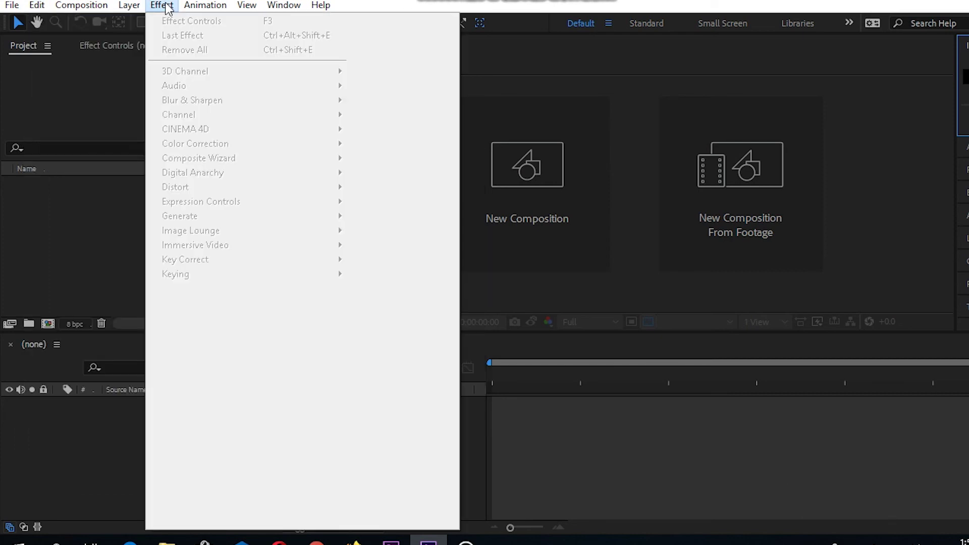
Create Comp 1 with the default composition settings from the Project panel.
click(74, 204)
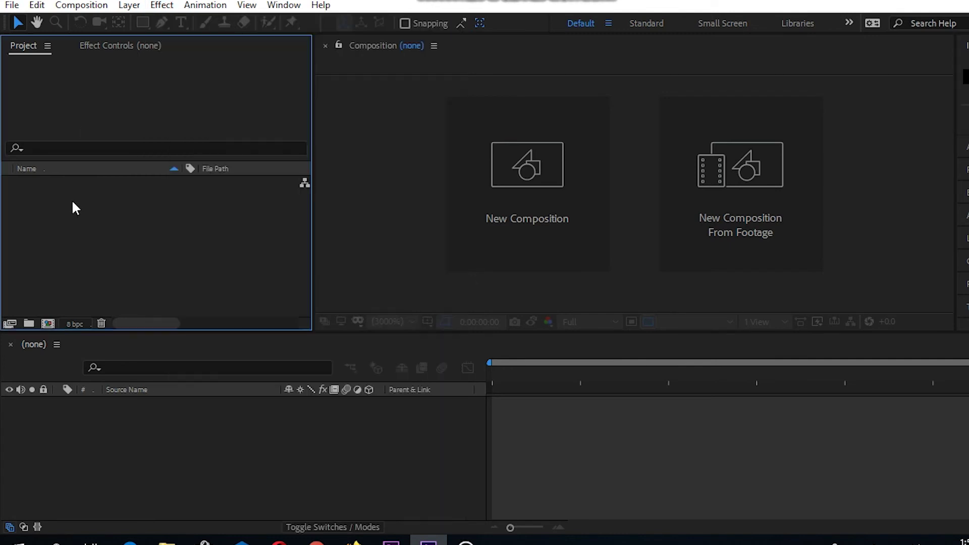
right_click(73, 203)
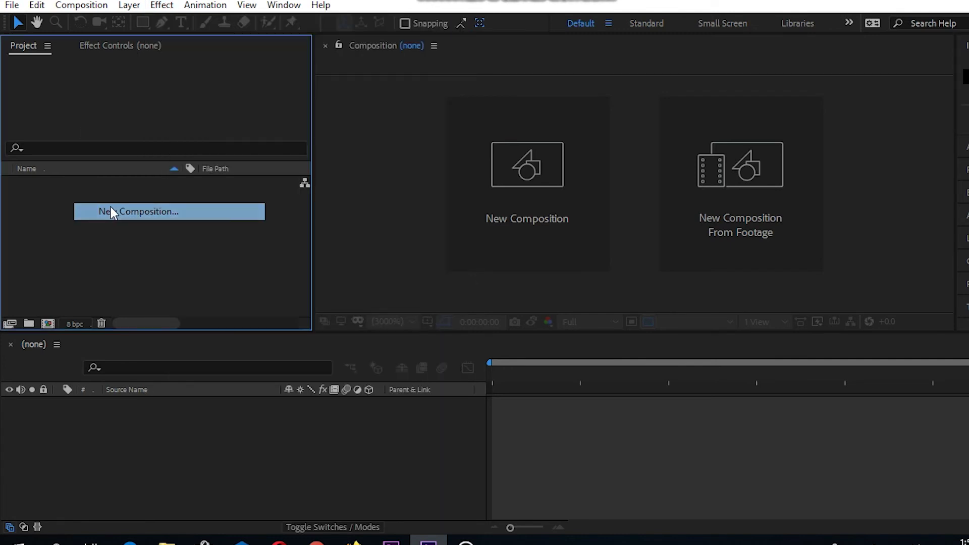
click(111, 211)
click(645, 438)
Add a 1920×1080 Dark Gray Solid 1 to the project.
right_click(214, 235)
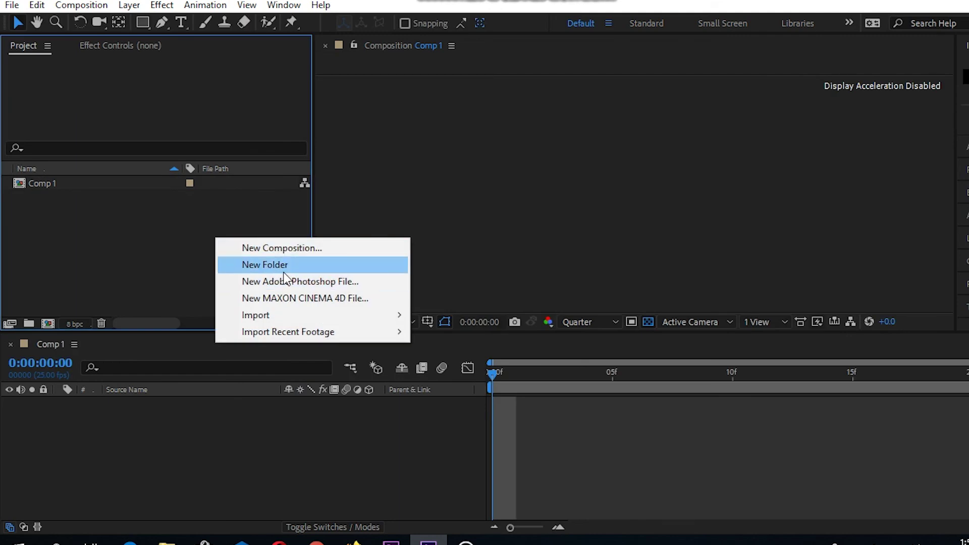
mouse_move(298, 321)
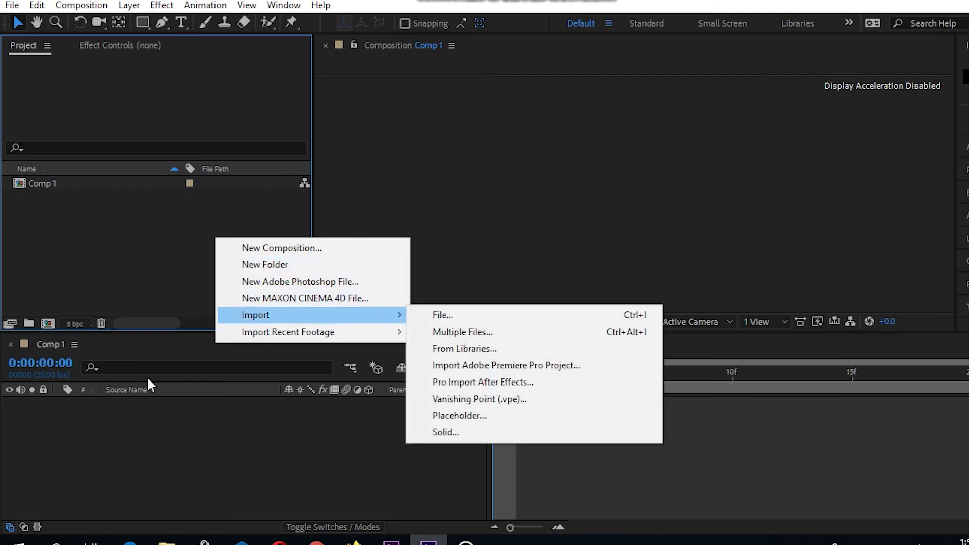
click(431, 435)
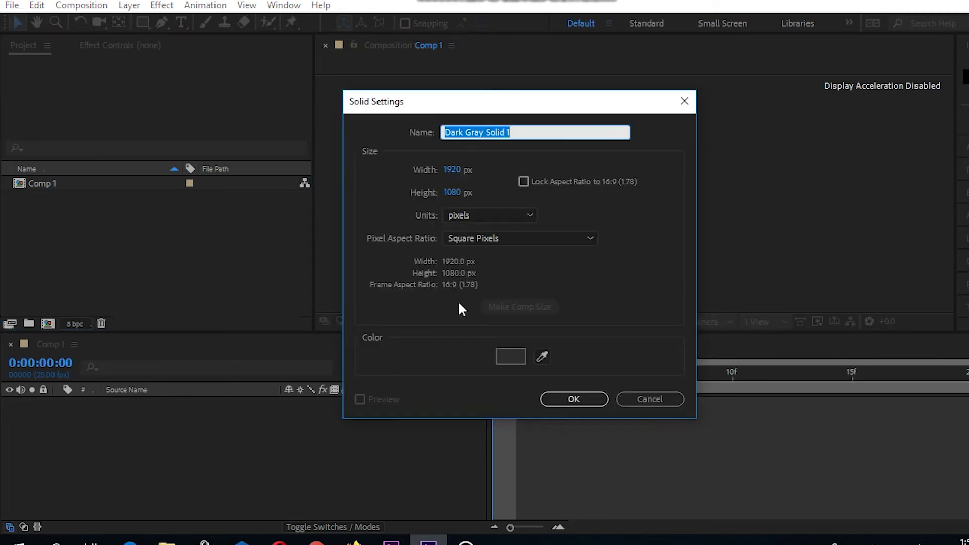
click(552, 399)
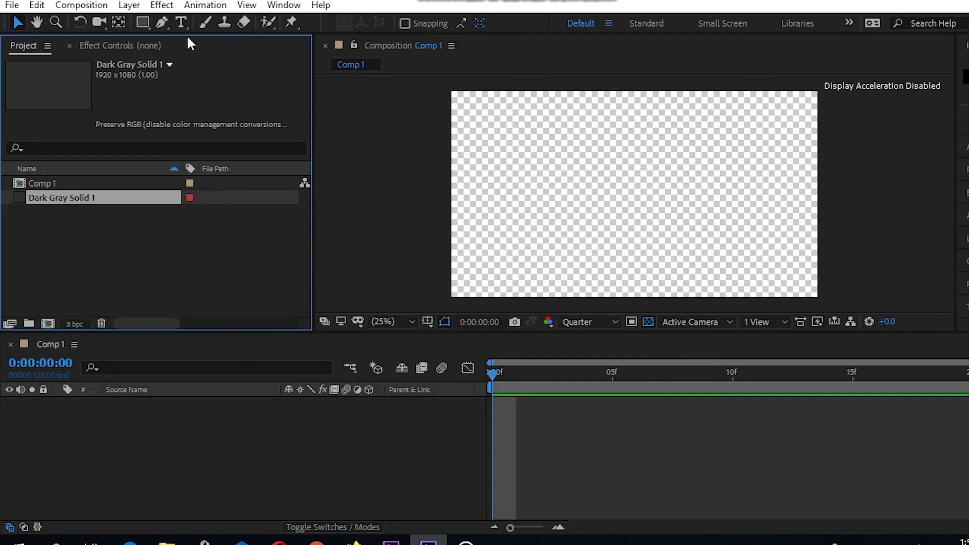
Place Dark Gray Solid 1 into Comp 1's timeline as a layer.
click(163, 8)
drag(43, 202, 151, 418)
click(163, 6)
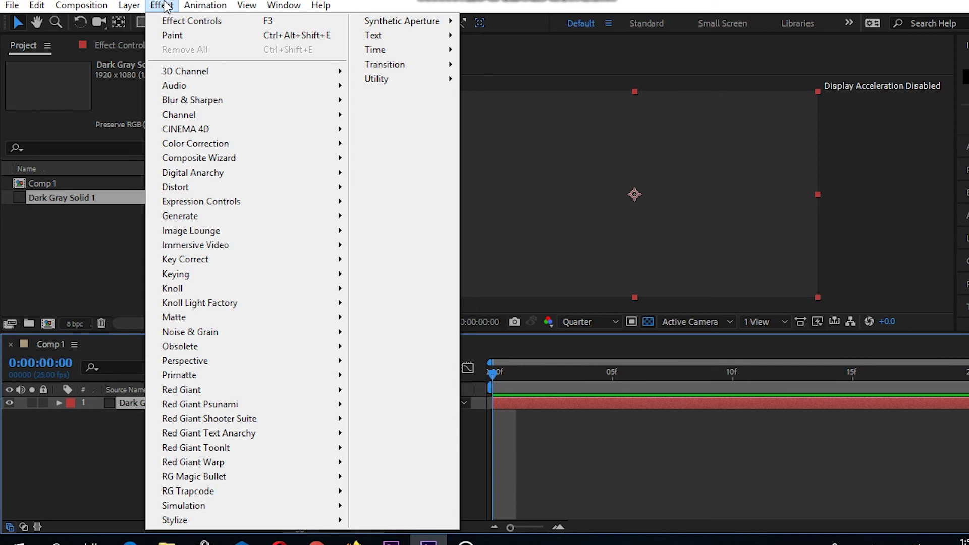
Leave the Effect categories and move across the Animation menu toward View.
mouse_move(224, 10)
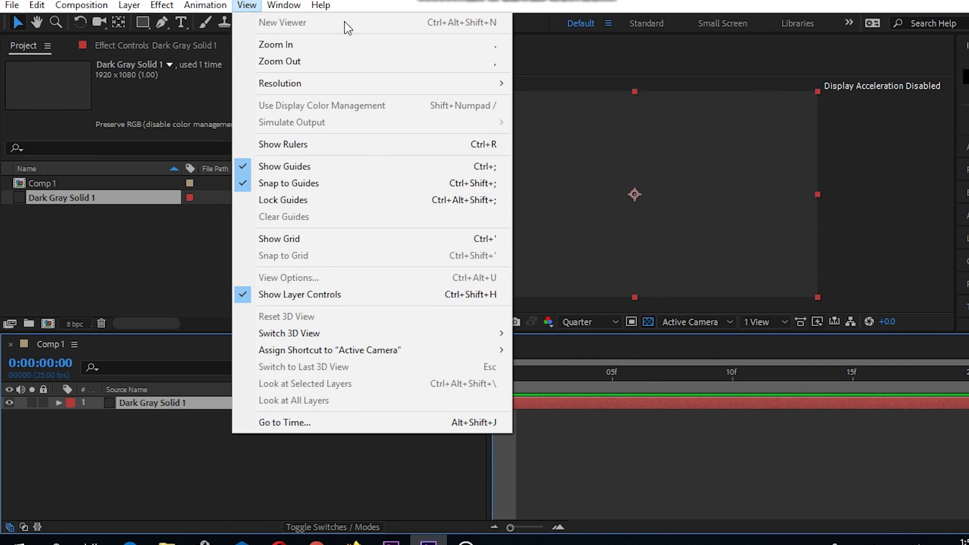
Review View > Resolution and Window > Workspace, then dismiss the menus without changing anything.
mouse_move(273, 85)
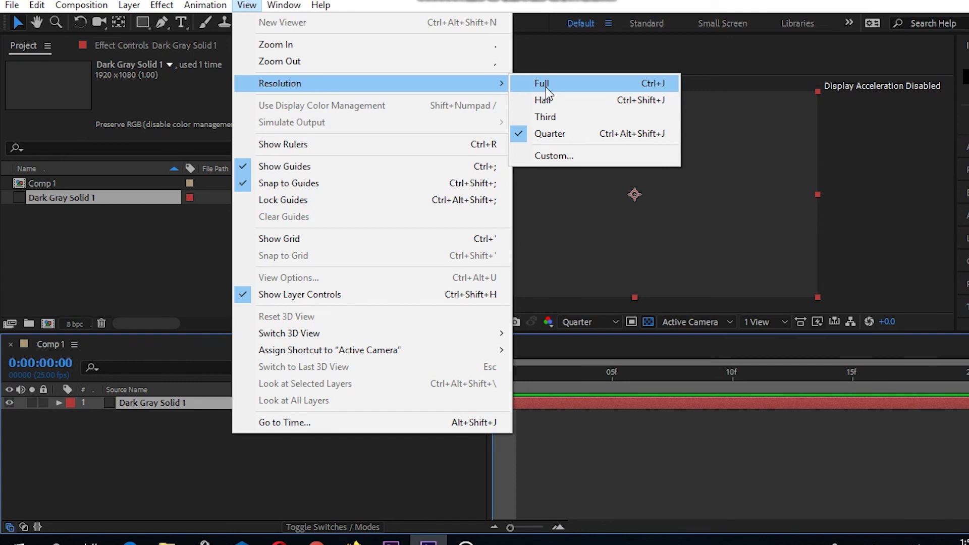
mouse_move(286, 8)
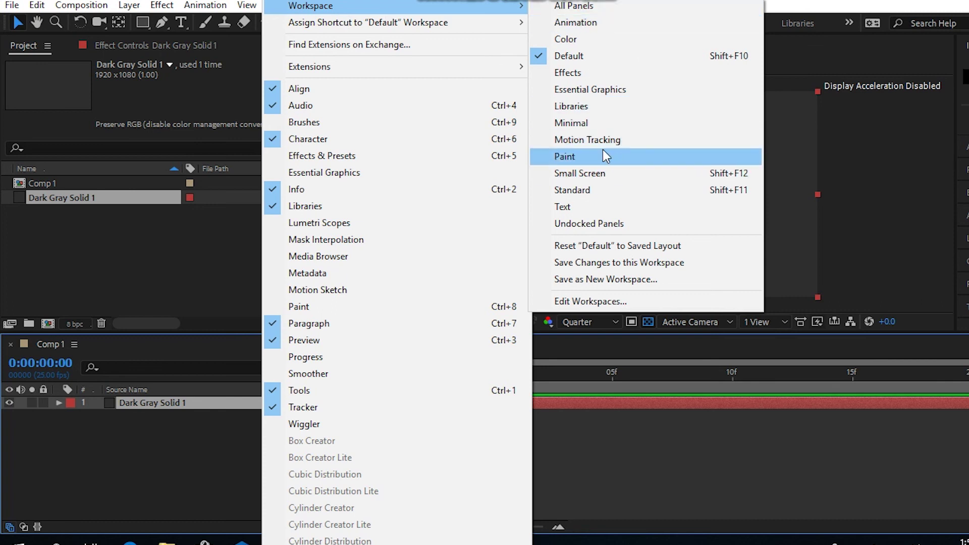
key(Escape)
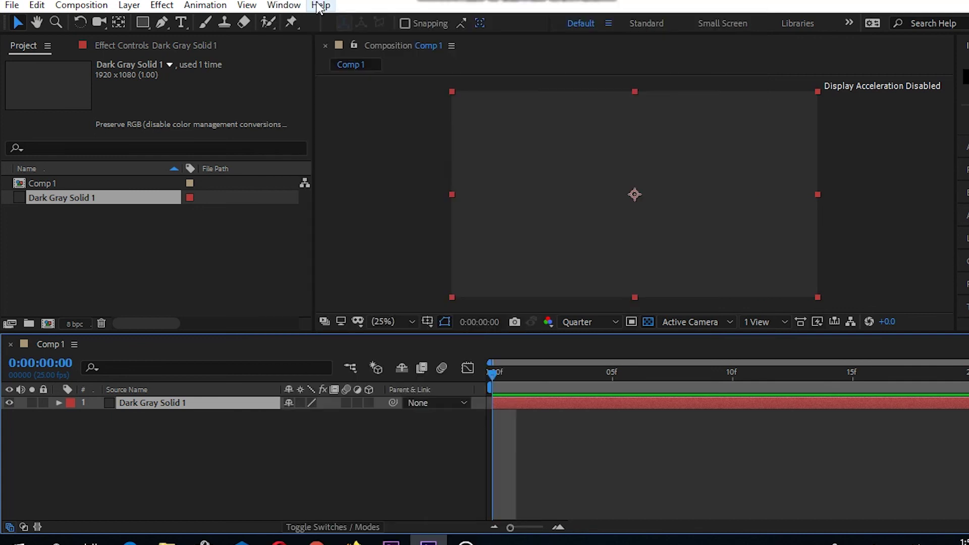